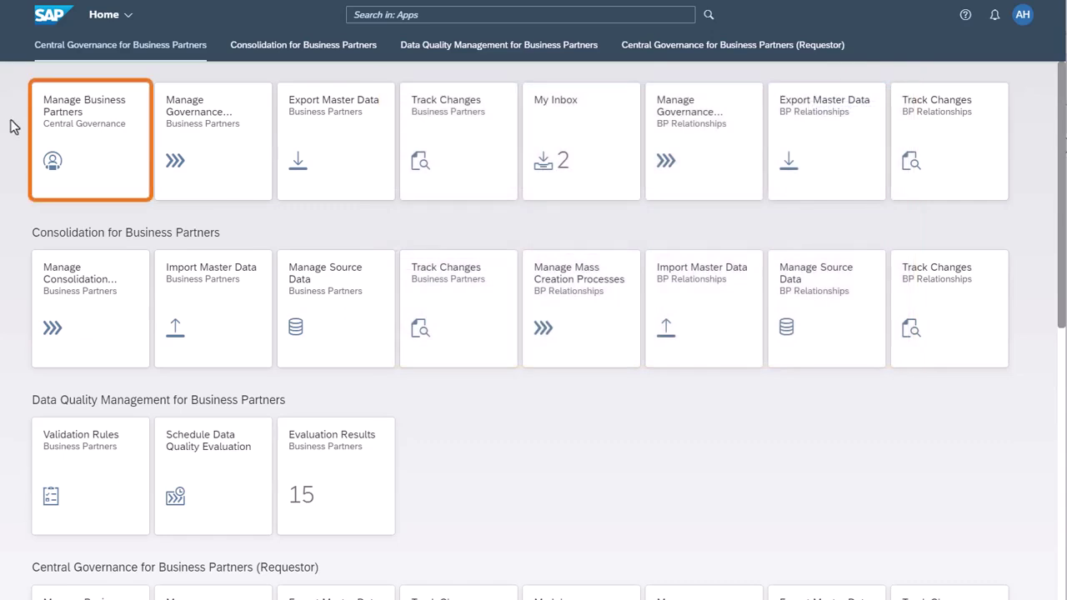
Step: Launch the Manage Business Partners (Central Governance) tile from the Fiori launchpad
{"action": "left_click", "coordinate": [89, 122]}
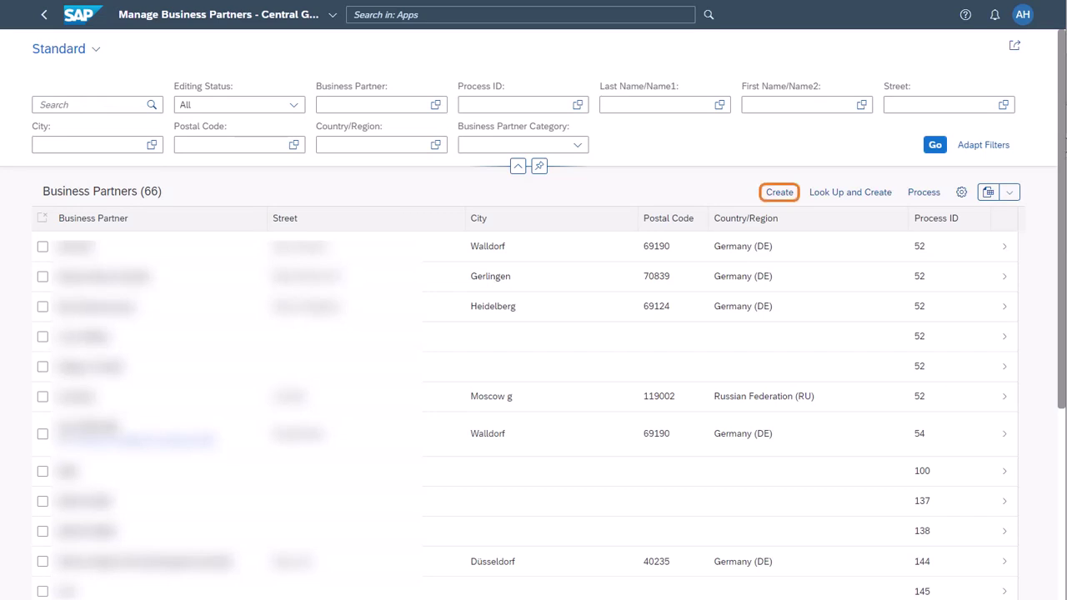
{"action": "left_click", "coordinate": [781, 197]}
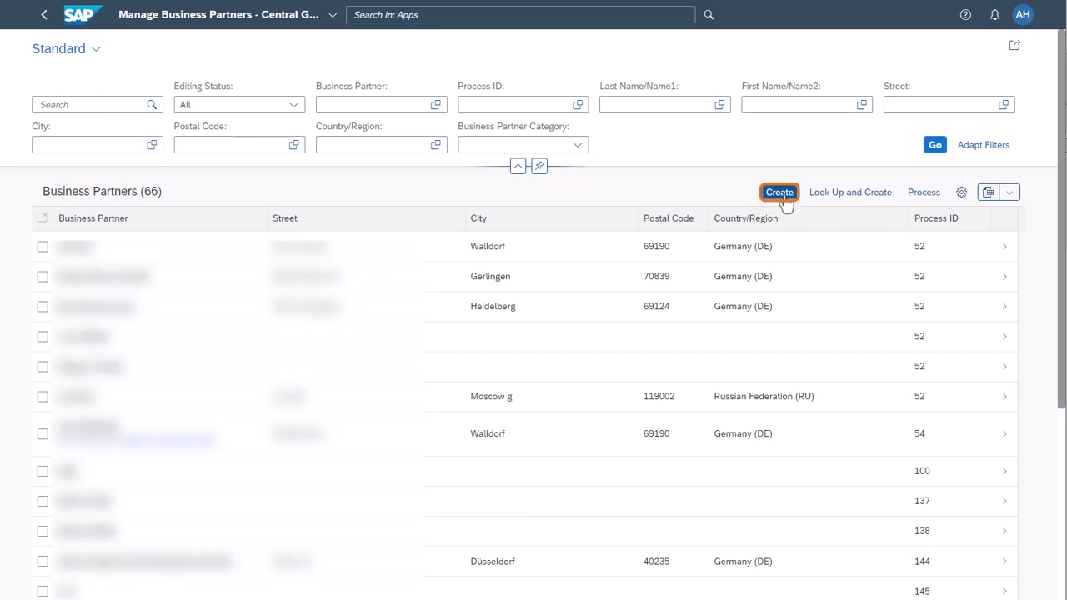
{"action": "left_click", "coordinate": [775, 242]}
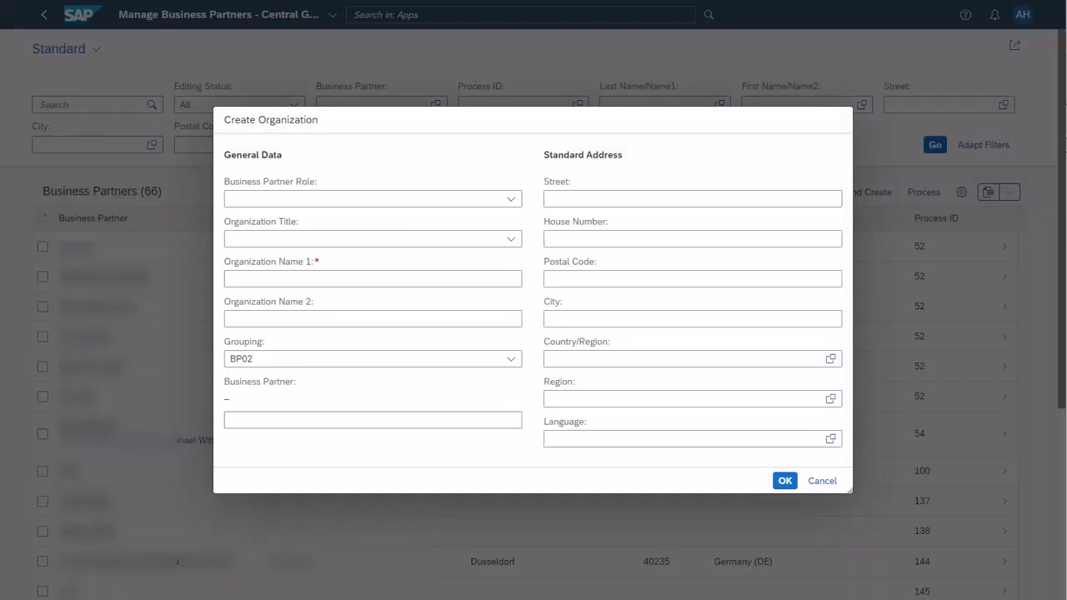
{"action": "type", "text": "Johnson, Inc."}
{"action": "key", "text": "Tab"}
{"action": "key", "text": "Tab"}
Step: Complete the address with postal code 77001, Houston, country US, region TX, language EN, and confirm
{"action": "key", "text": "Tab"}
{"action": "type", "text": "77001"}
{"action": "key", "text": "Tab"}
{"action": "type", "text": "Houston"}
{"action": "key", "text": "Tab"}
{"action": "type", "text": "us"}
{"action": "key", "text": "Tab"}
{"action": "type", "text": "TX"}
{"action": "key", "text": "Tab"}
{"action": "type", "text": "en"}
{"action": "key", "text": "Tab"}
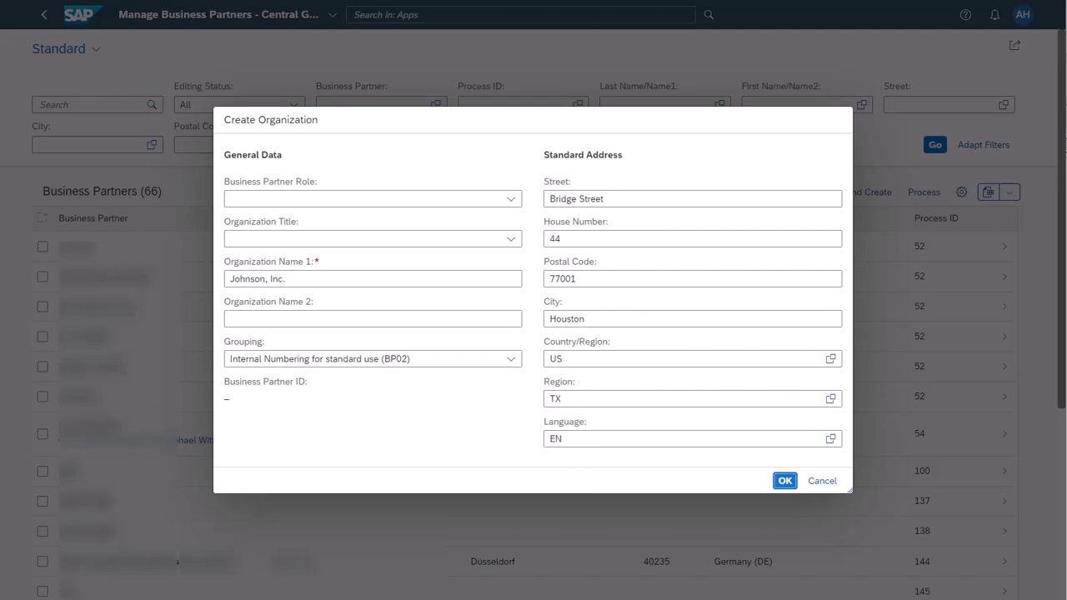
{"action": "left_click", "coordinate": [784, 482]}
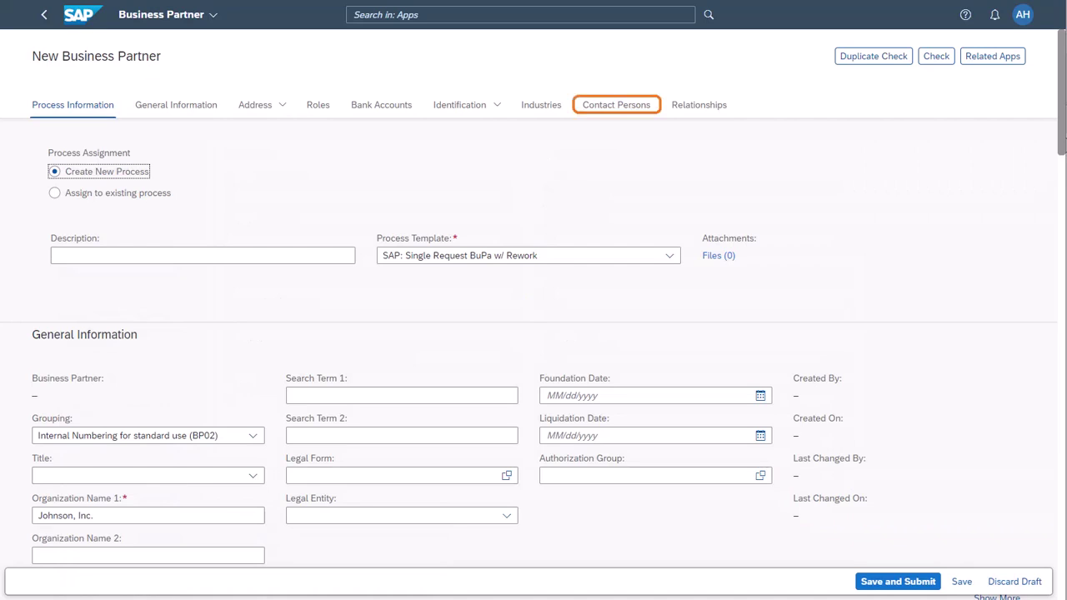
Step: Save the Johnson, Inc. partner, reopen it in edit mode, and start a contact person relationship
{"action": "left_click", "coordinate": [640, 120]}
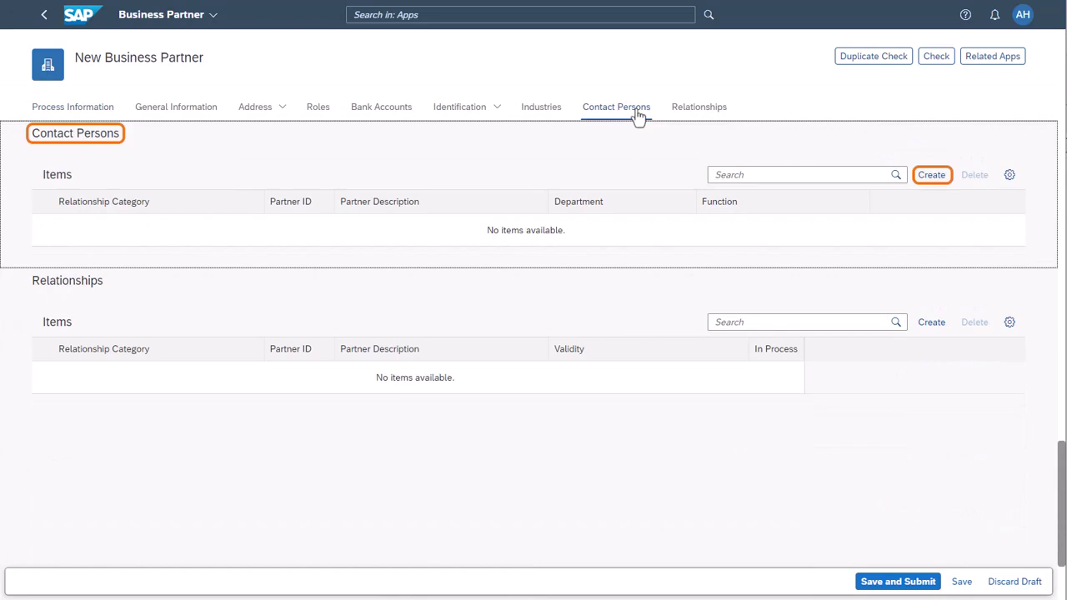
{"action": "left_click", "coordinate": [926, 178]}
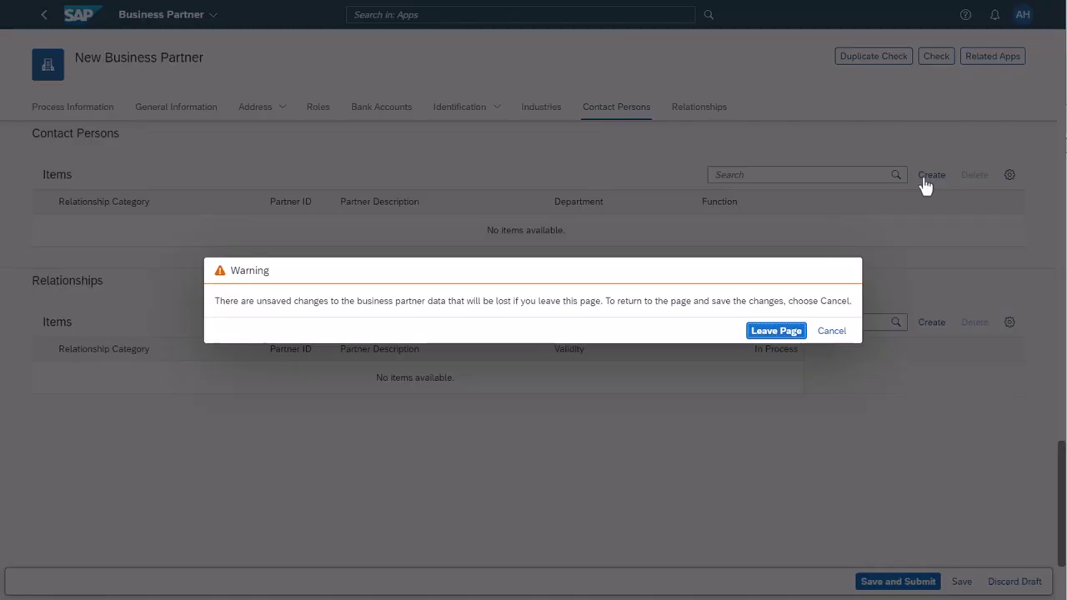
{"action": "left_click", "coordinate": [843, 331]}
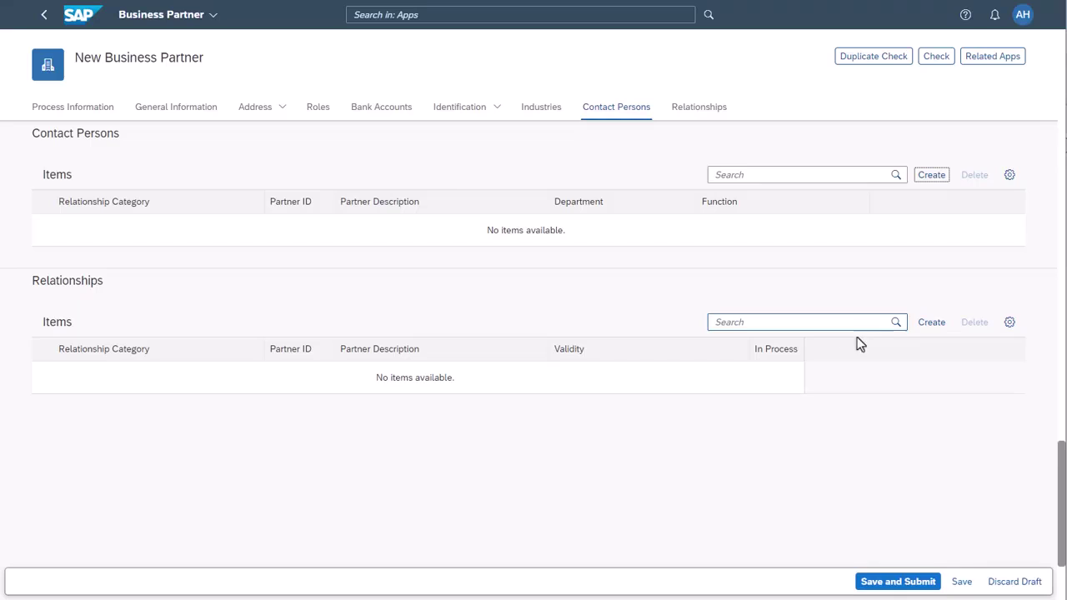
{"action": "left_click", "coordinate": [963, 583]}
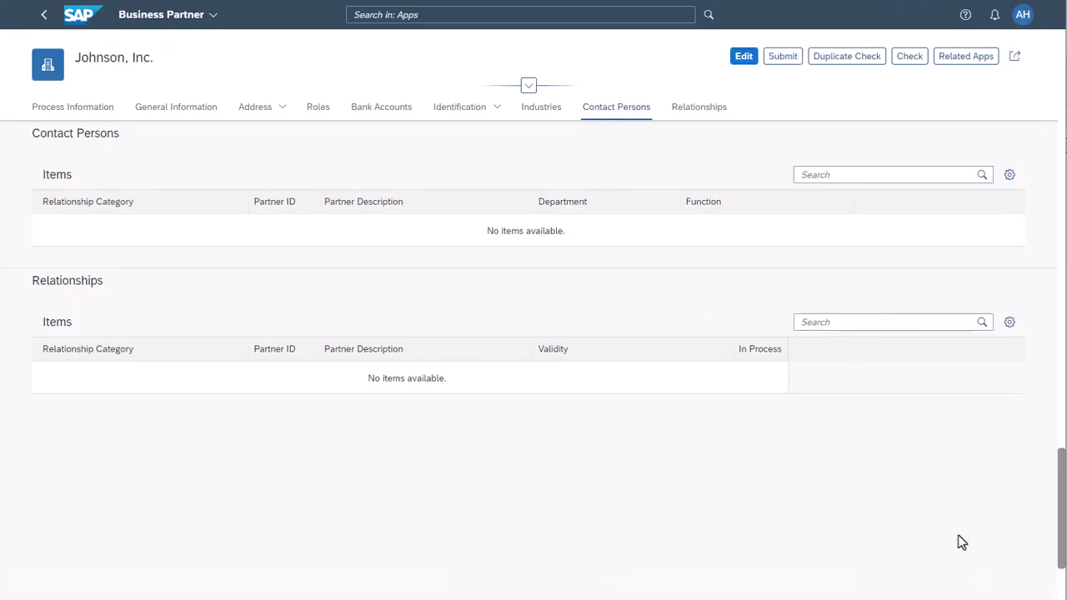
{"action": "left_click", "coordinate": [741, 58]}
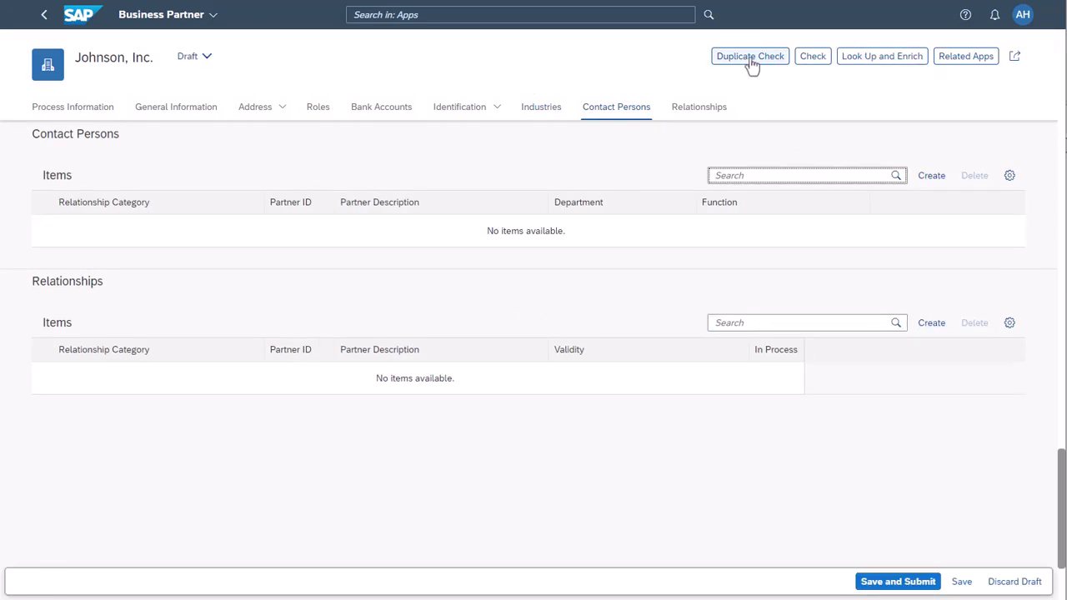
{"action": "left_click", "coordinate": [941, 185]}
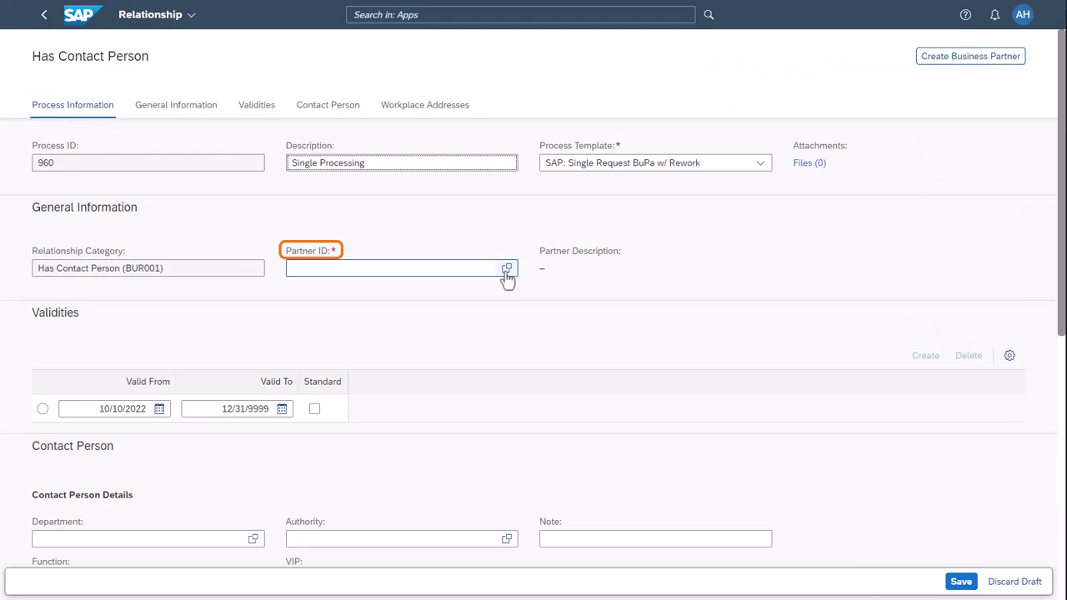
Step: Pick the contact person from the partner list and mark the validity period as standard
{"action": "left_click", "coordinate": [506, 269]}
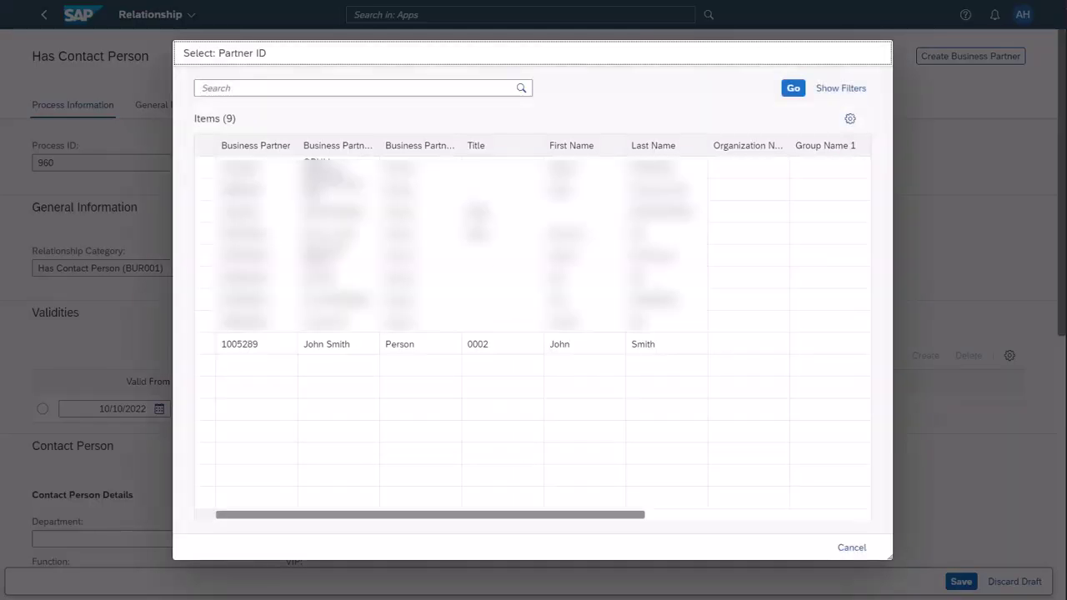
{"action": "left_click", "coordinate": [209, 344]}
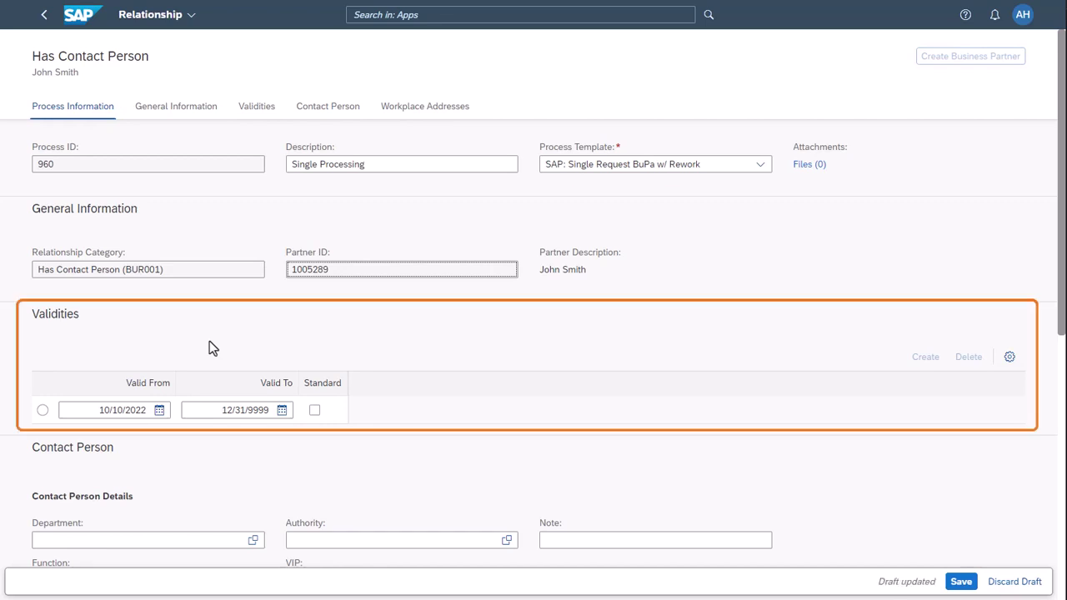
{"action": "left_click", "coordinate": [42, 410]}
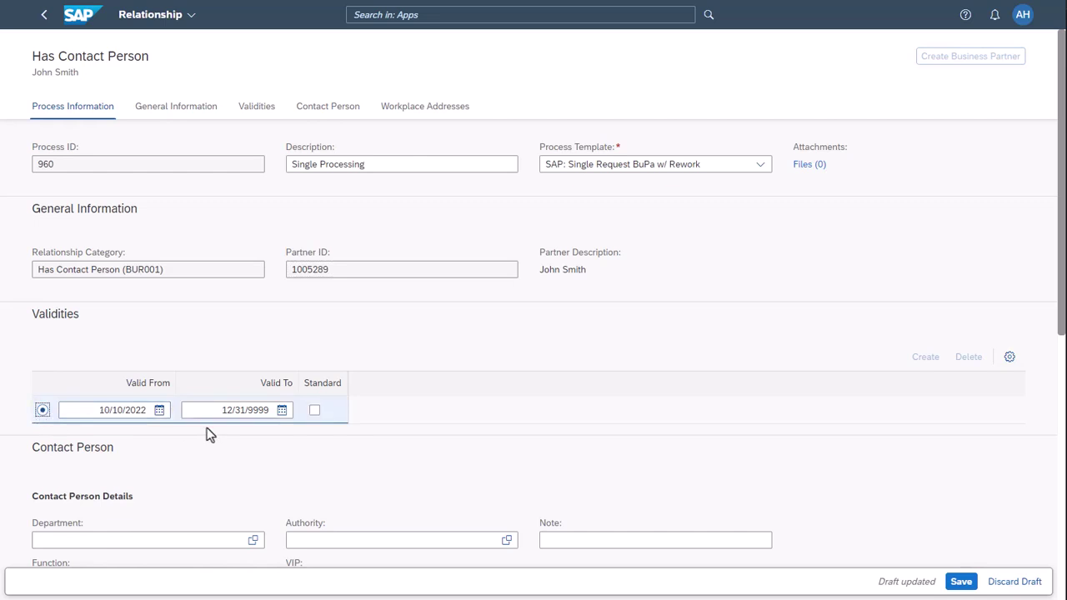
{"action": "left_click", "coordinate": [316, 410]}
{"action": "left_click", "coordinate": [315, 410]}
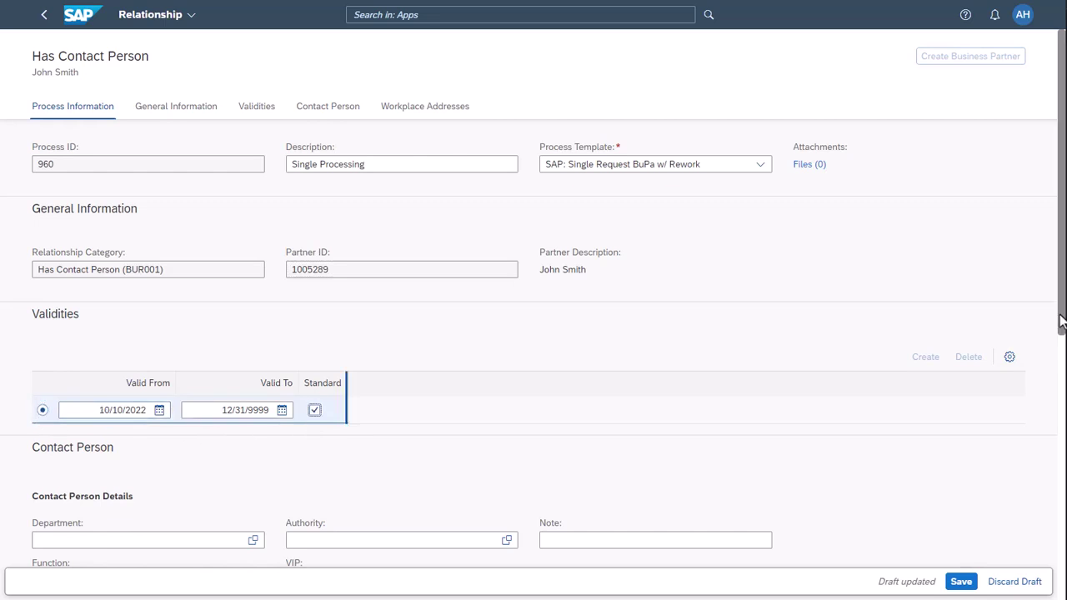
Step: Set department Purchasing, function Purchasing Manager, General Authority, and note 'Purchasing'
{"action": "scroll", "coordinate": [315, 410], "scroll_direction": "down", "scroll_amount": 2}
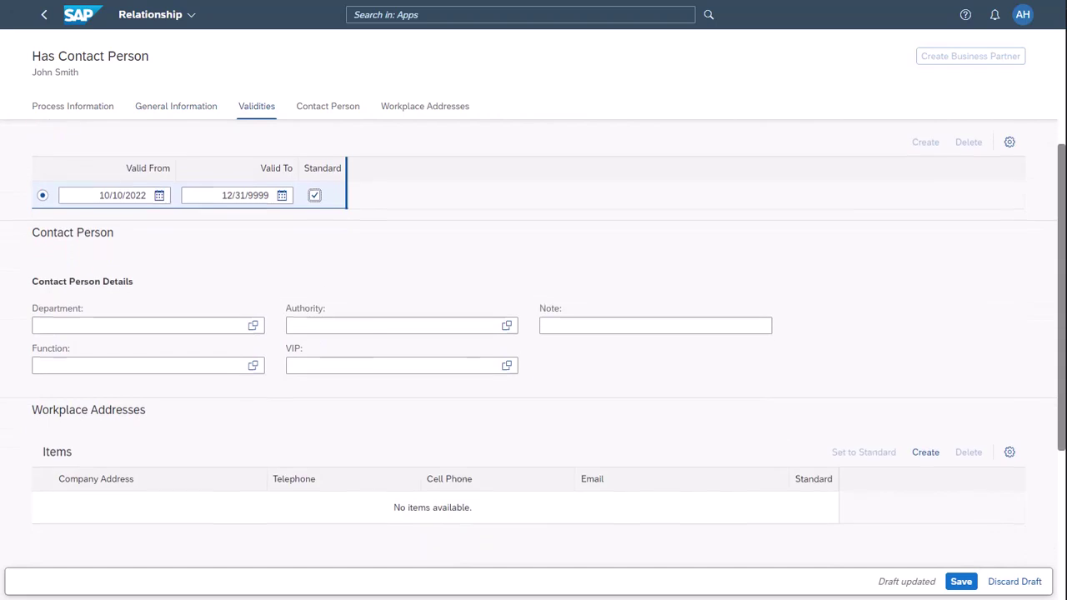
{"action": "left_click", "coordinate": [254, 310]}
{"action": "left_click", "coordinate": [202, 189]}
{"action": "left_click", "coordinate": [252, 348]}
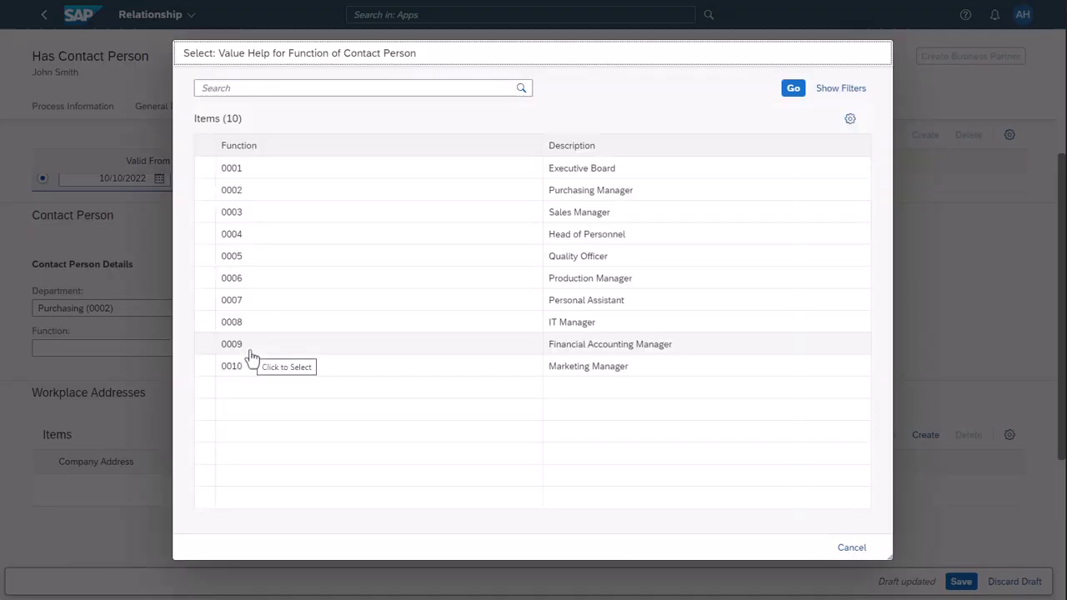
{"action": "left_click", "coordinate": [210, 193]}
{"action": "left_click", "coordinate": [506, 309]}
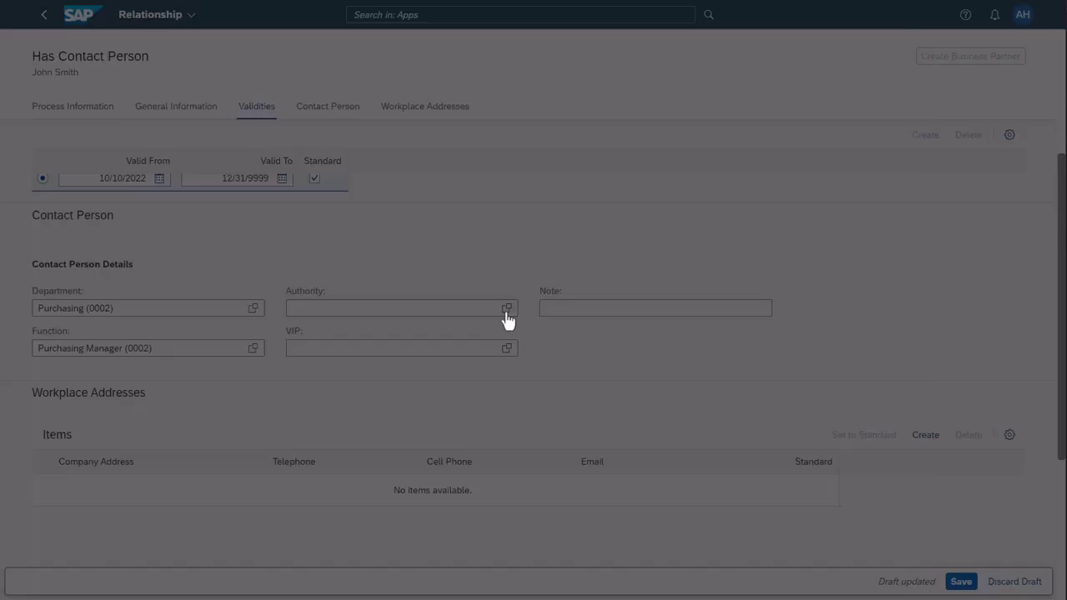
{"action": "left_click", "coordinate": [498, 173]}
{"action": "left_click", "coordinate": [605, 305]}
{"action": "type", "text": "Purchasing"}
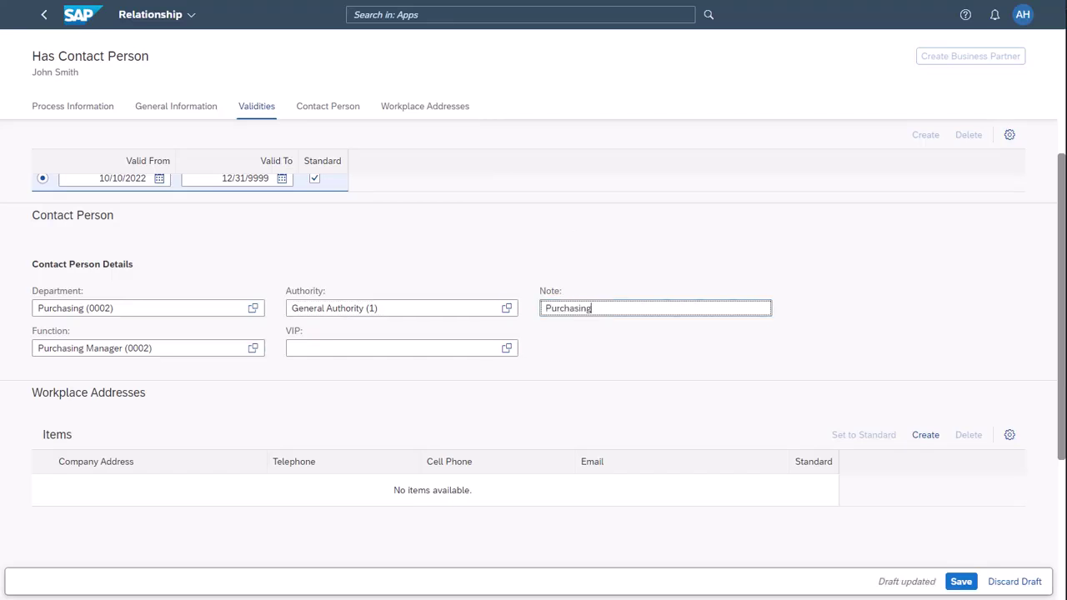
{"action": "left_click", "coordinate": [926, 436]}
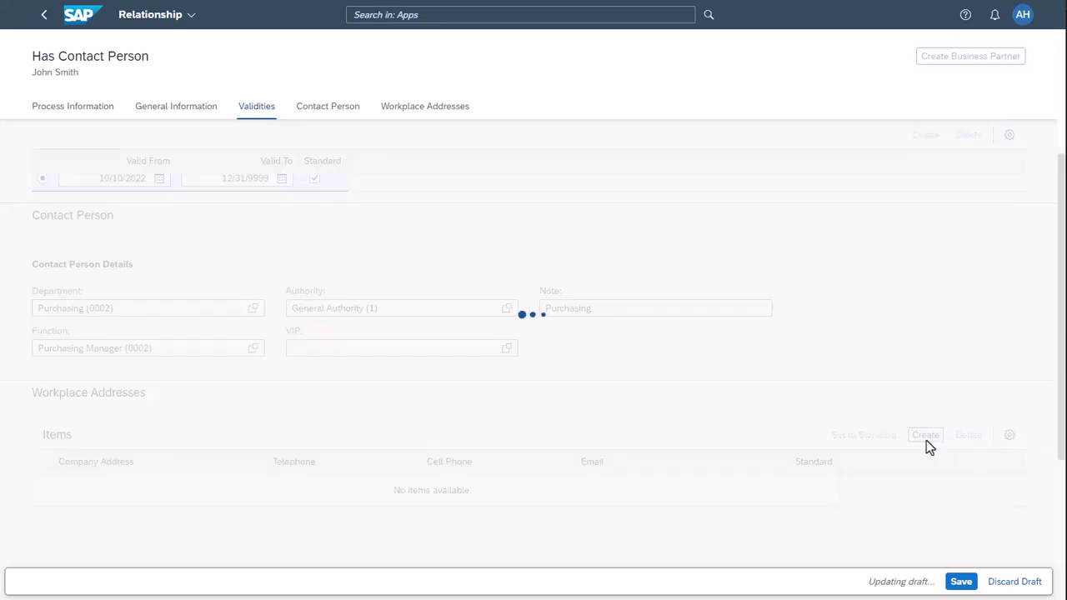
Step: Enter workplace room 3, building 4, with e-mail as preferred communication
{"action": "left_click", "coordinate": [689, 195]}
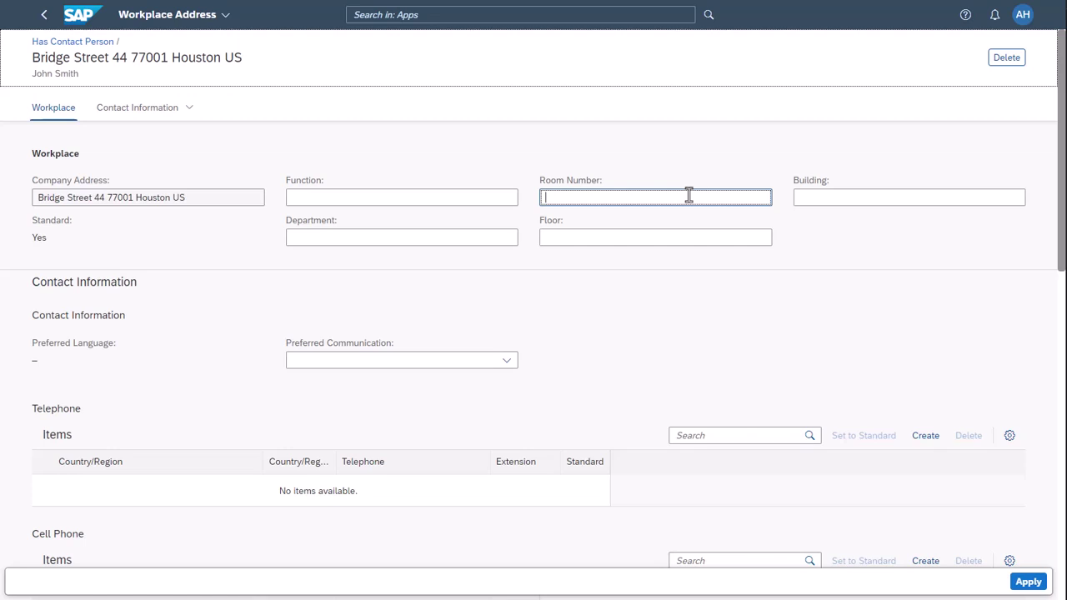
{"action": "type", "text": "3"}
{"action": "left_click", "coordinate": [836, 197]}
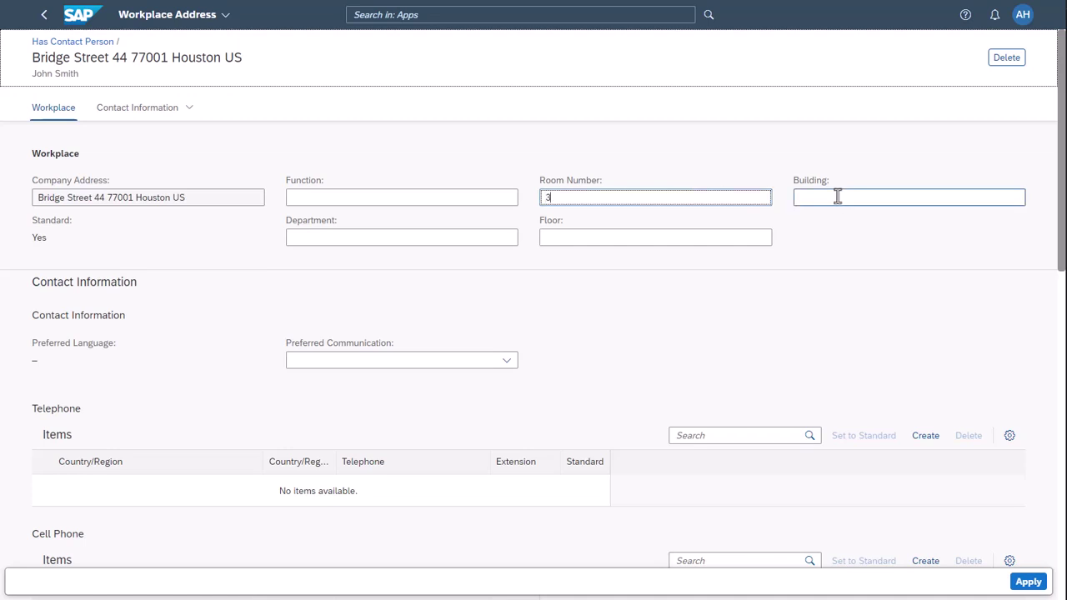
{"action": "type", "text": "4"}
{"action": "left_click", "coordinate": [506, 360]}
{"action": "left_click", "coordinate": [412, 402]}
Step: Add the contact's telephone number with extension and e-mail address, then apply the workplace address
{"action": "left_click", "coordinate": [925, 435]}
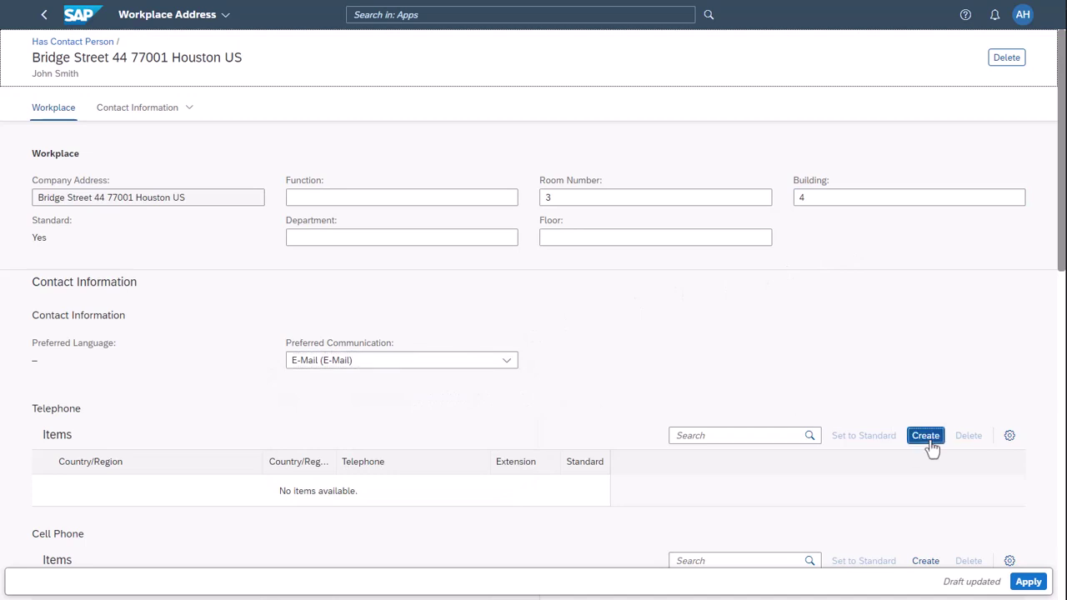
{"action": "key", "text": "Tab"}
{"action": "type", "text": "83277788"}
{"action": "key", "text": "Tab"}
{"action": "type", "text": "88"}
{"action": "scroll", "coordinate": [1059, 334], "scroll_direction": "down", "scroll_amount": 3}
{"action": "left_click", "coordinate": [925, 369]}
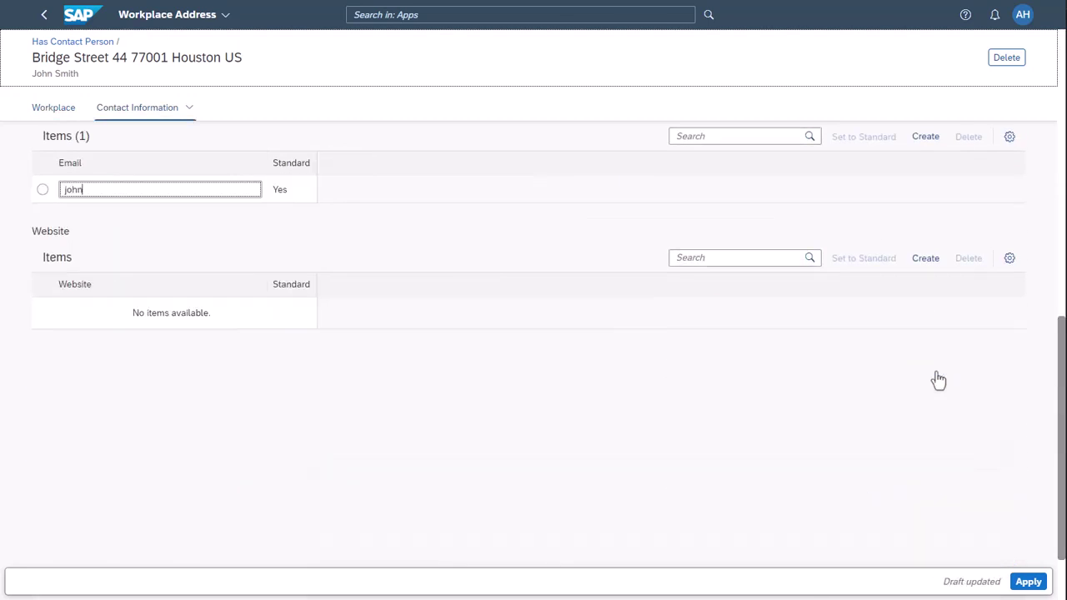
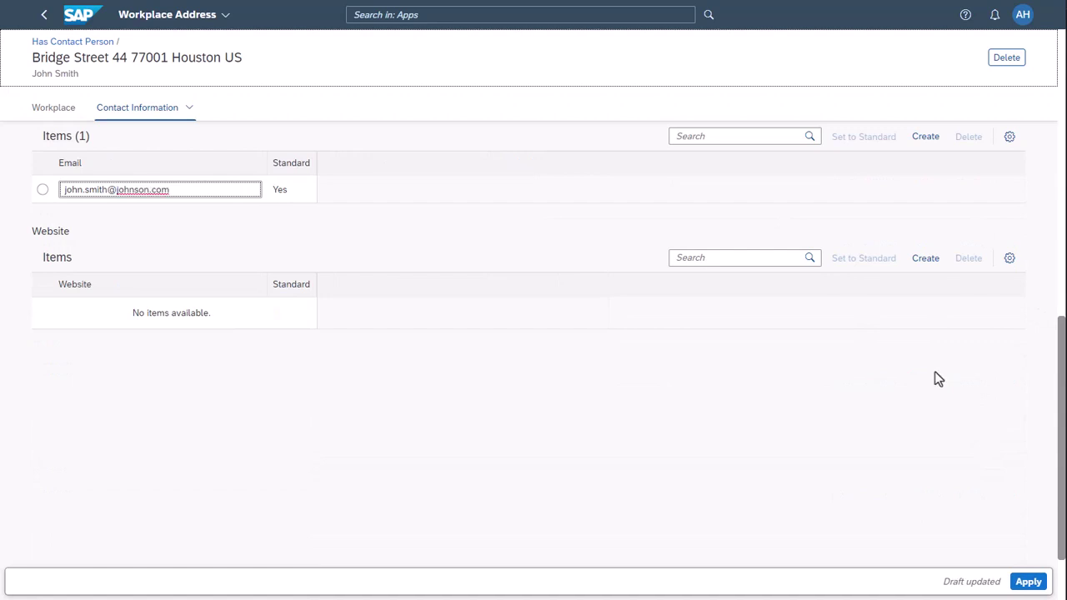
{"action": "left_click", "coordinate": [1030, 584]}
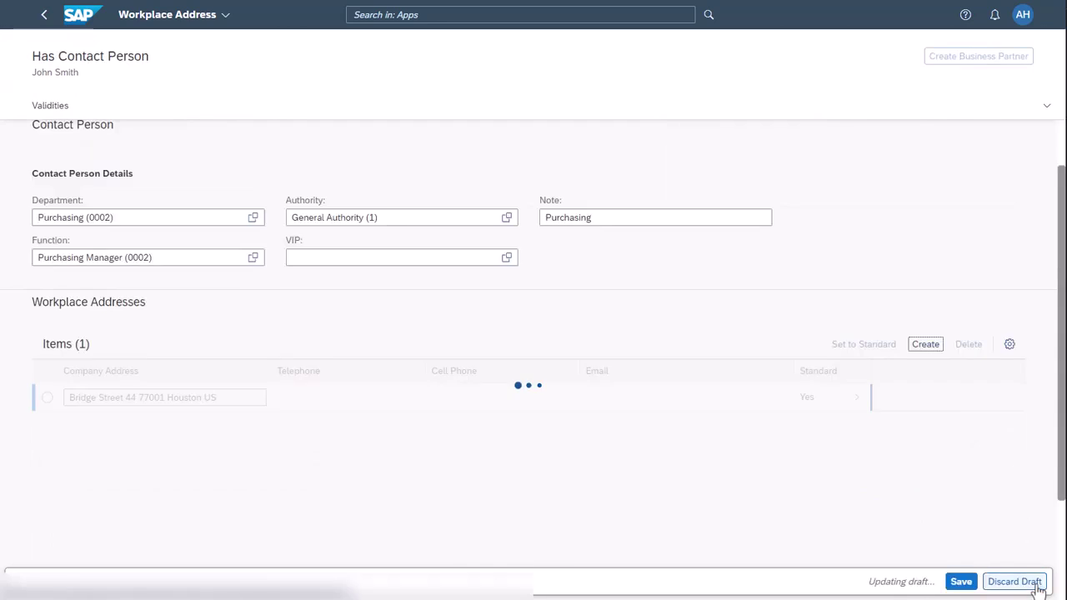
Step: Save the contact relationship and begin a new relationship for Johnson, Inc
{"action": "left_click", "coordinate": [962, 583]}
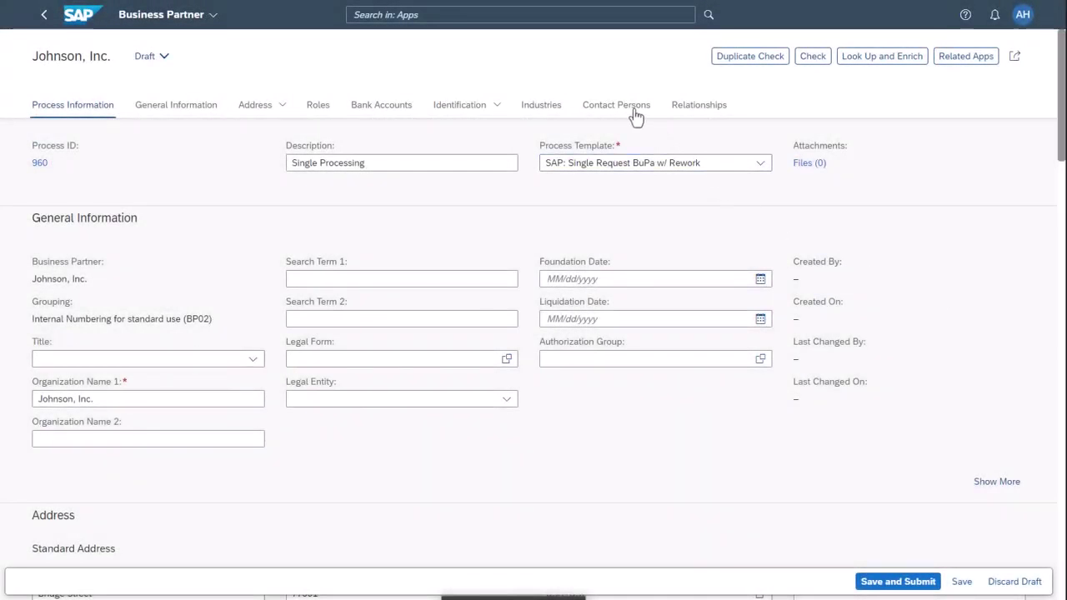
{"action": "left_click", "coordinate": [635, 110]}
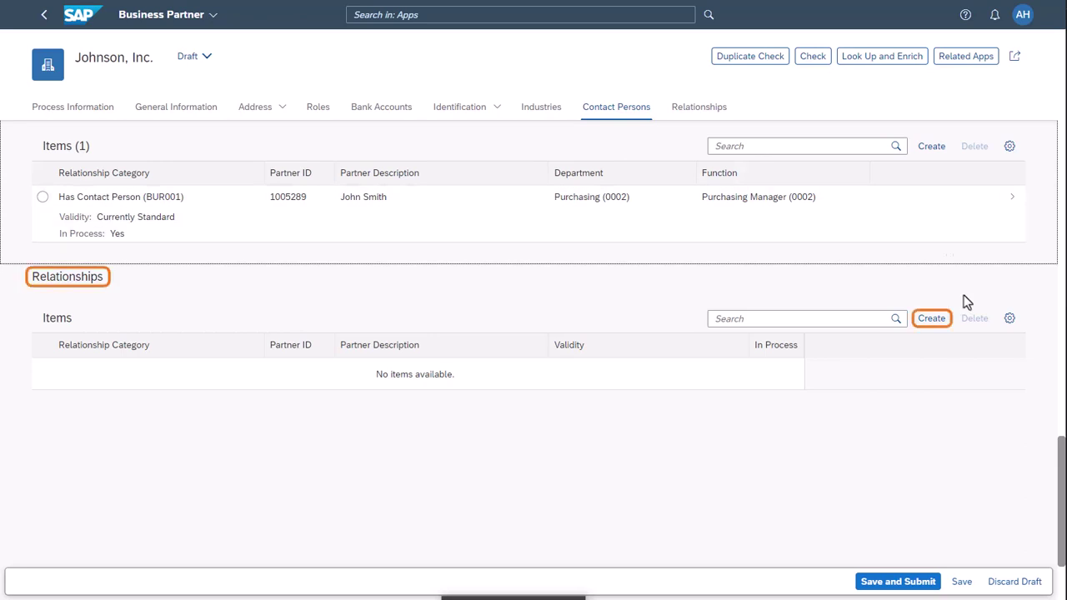
{"action": "left_click", "coordinate": [931, 318]}
Step: Choose Has Activity Partner (BUR002) as relationship category and begin a new organization partner
{"action": "left_click", "coordinate": [253, 282]}
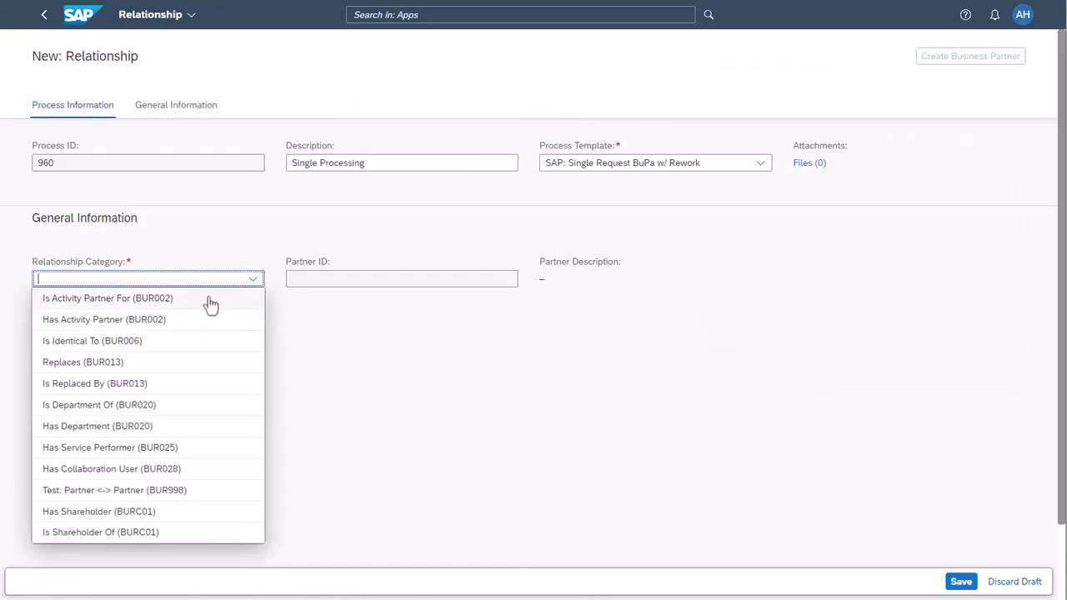
{"action": "left_click", "coordinate": [161, 320]}
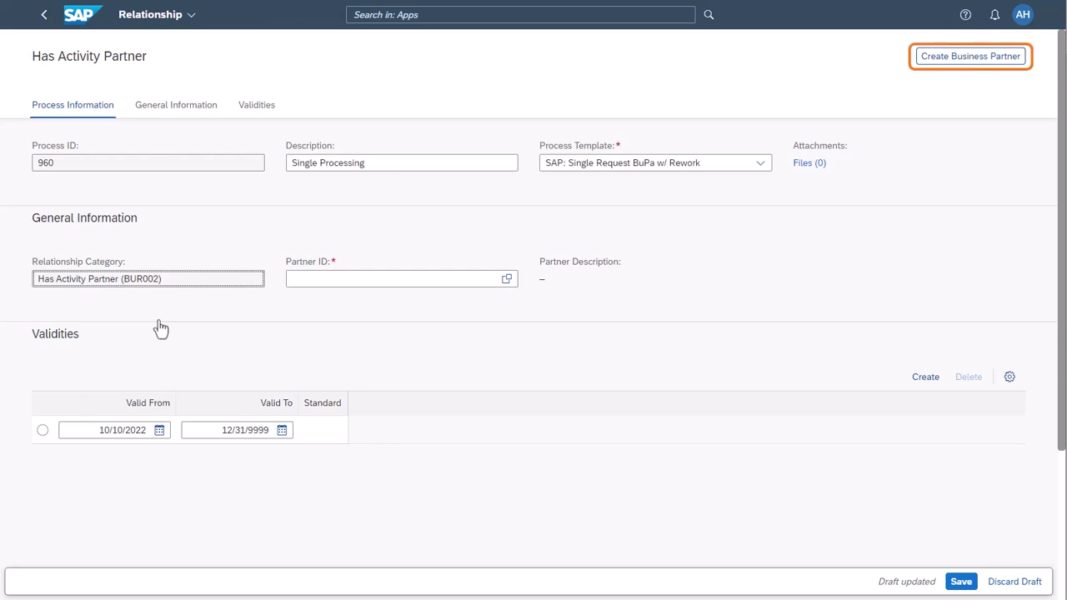
{"action": "left_click", "coordinate": [957, 64]}
{"action": "left_click", "coordinate": [970, 107]}
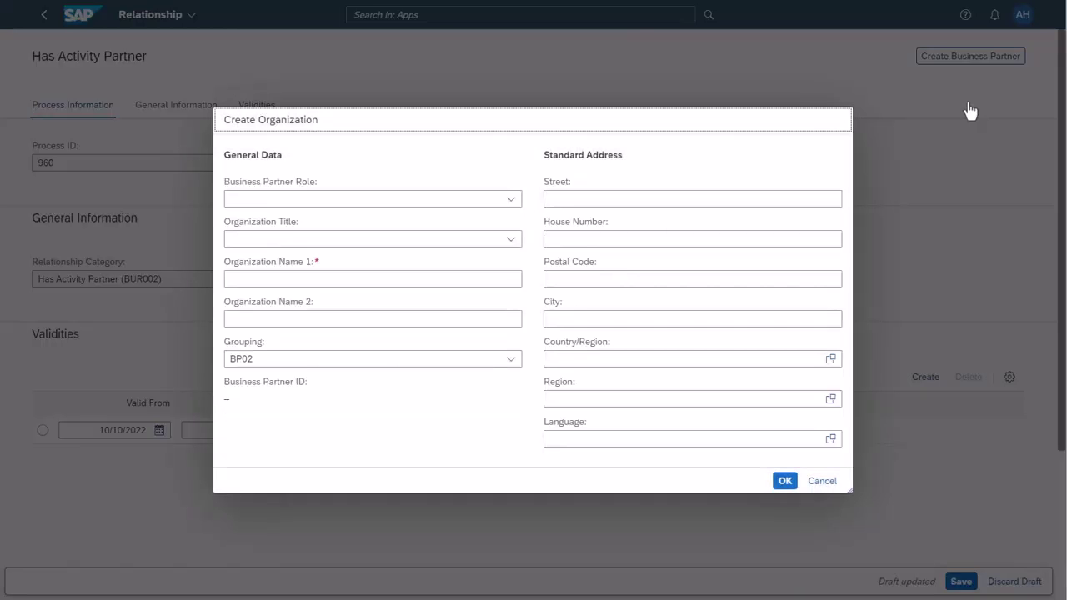
{"action": "left_click", "coordinate": [372, 279]}
{"action": "type", "text": "Williams Corp."}
{"action": "left_click", "coordinate": [667, 199]}
{"action": "key", "text": "Tab"}
{"action": "key", "text": "Tab"}
{"action": "type", "text": "75201"}
Step: Finish with city Dallas, country US, region TX, language EN, then confirm and save the relationship
{"action": "key", "text": "Tab"}
{"action": "type", "text": "Dallas\tus"}
{"action": "key", "text": "Tab"}
{"action": "type", "text": "tx"}
{"action": "key", "text": "Tab"}
{"action": "type", "text": "EN"}
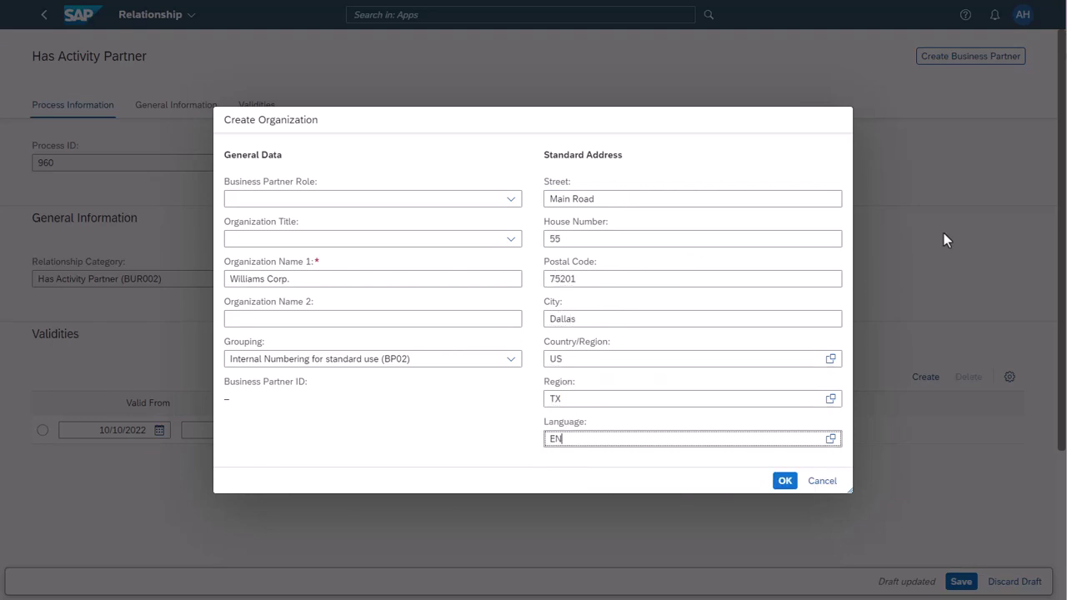
{"action": "left_click", "coordinate": [785, 481]}
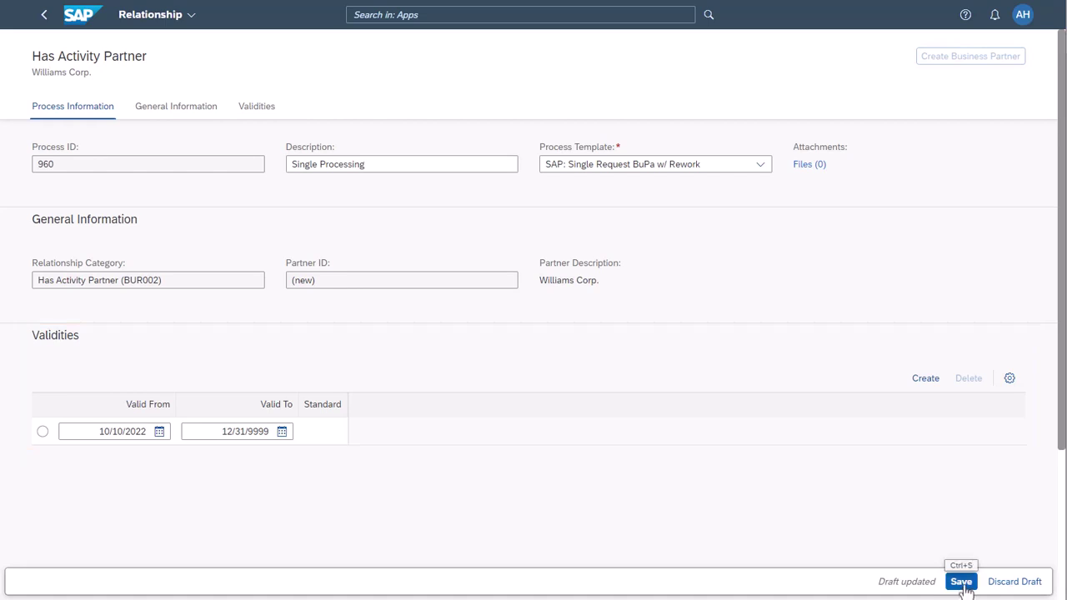
{"action": "left_click", "coordinate": [963, 584]}
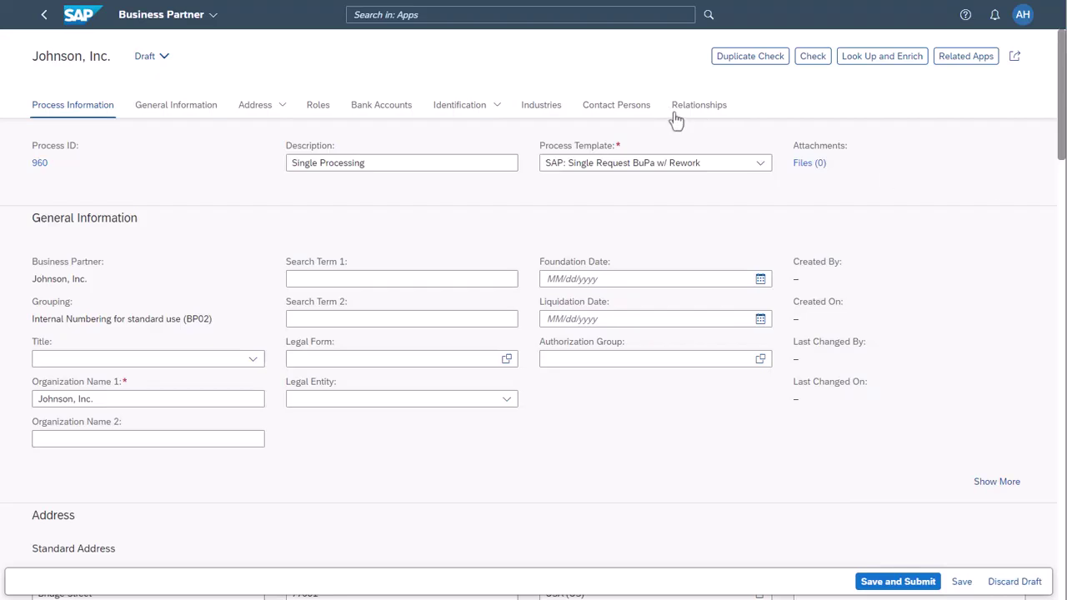
Step: Review both relationships under Contact Persons, then save and submit Johnson, Inc
{"action": "left_click", "coordinate": [639, 111]}
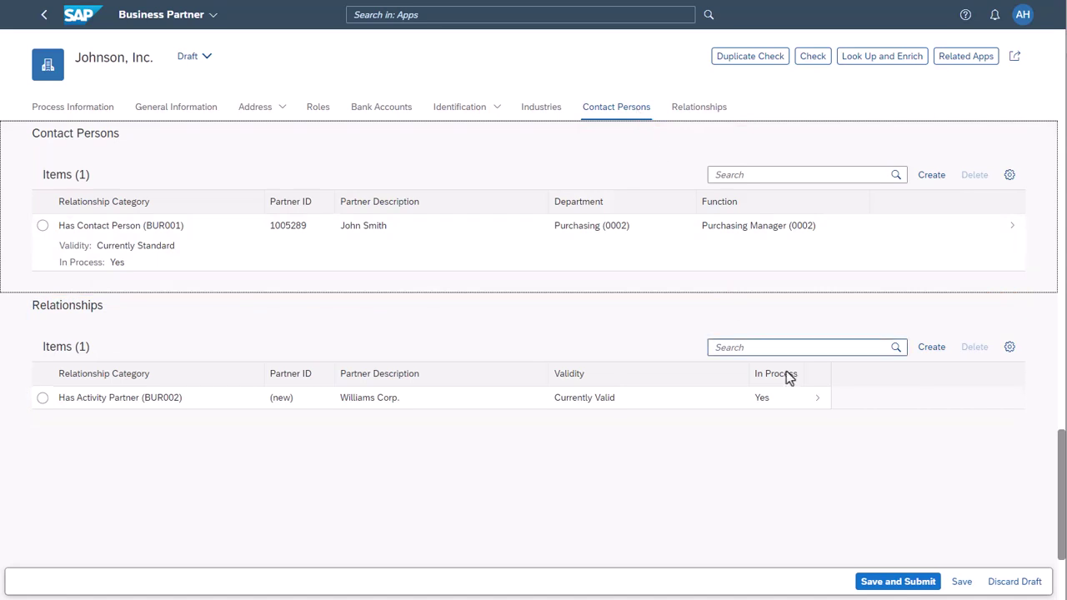
{"action": "left_click", "coordinate": [904, 588]}
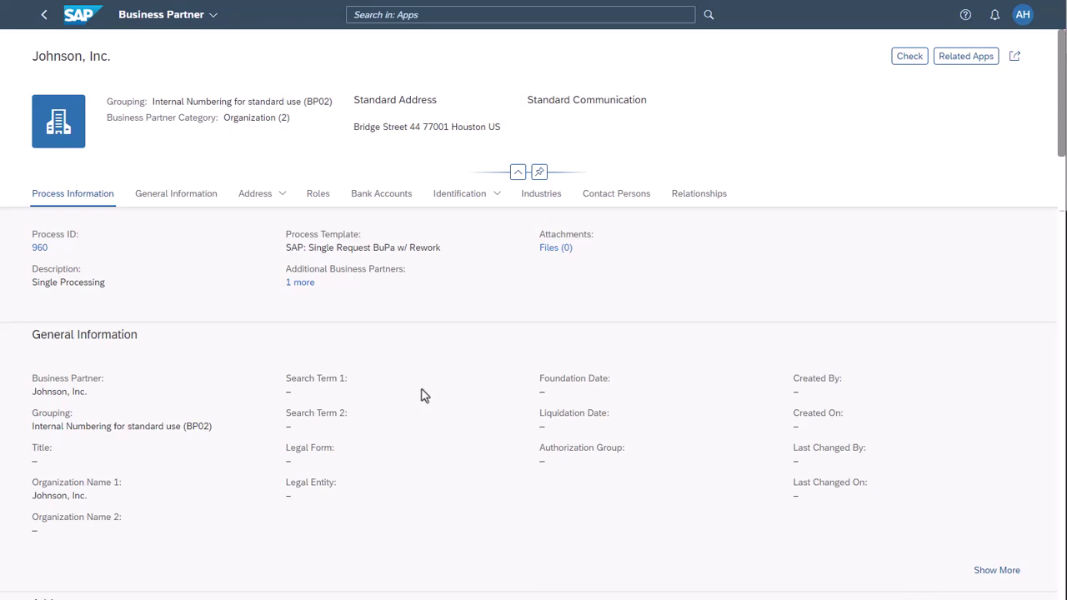
Step: Show Williams Corp. details through the '1 more' Additional Business Partners link
{"action": "left_click", "coordinate": [300, 283]}
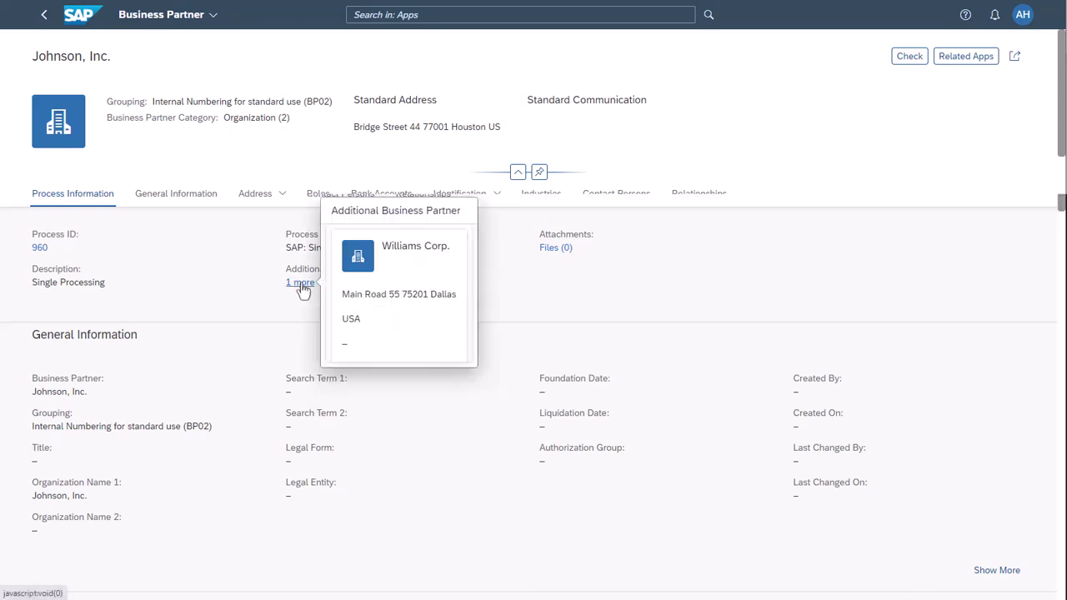